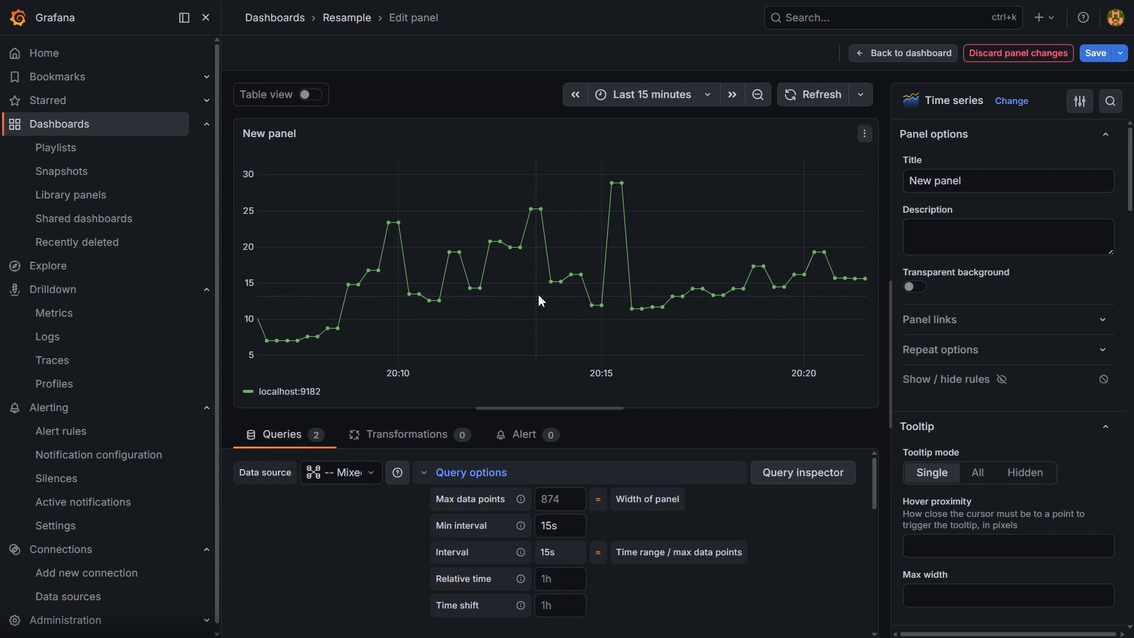
- Examine the PostgreSQL query B beneath the Prometheus query in the panel's query list
{"action": "mouse_move", "coordinate": [551, 282]}
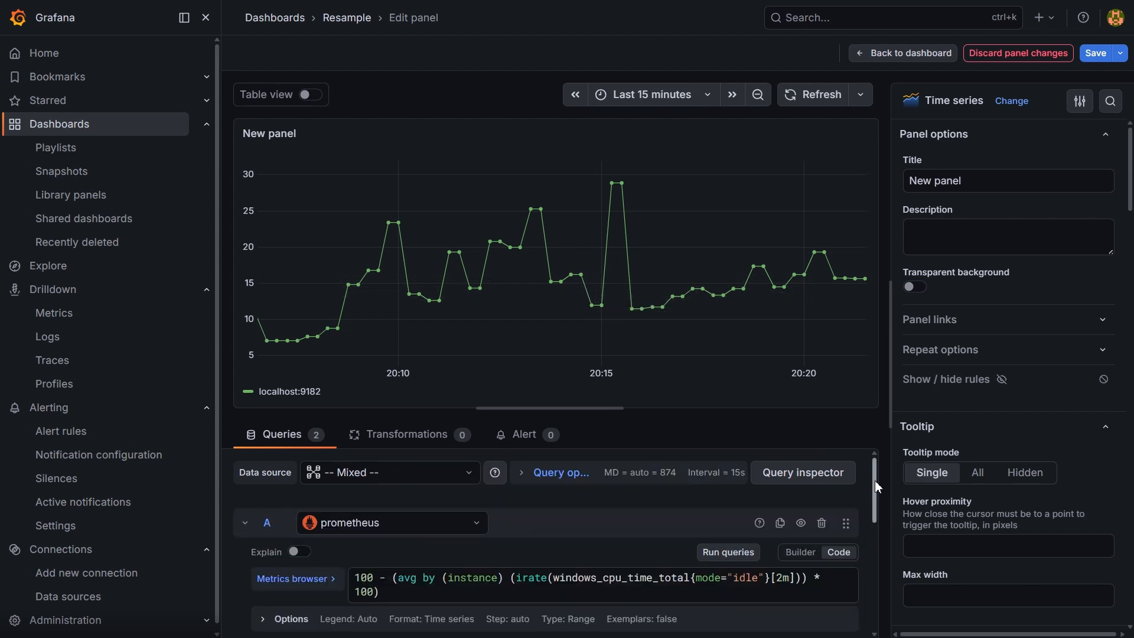
{"action": "left_click_drag", "start_coordinate": [877, 487], "coordinate": [871, 547]}
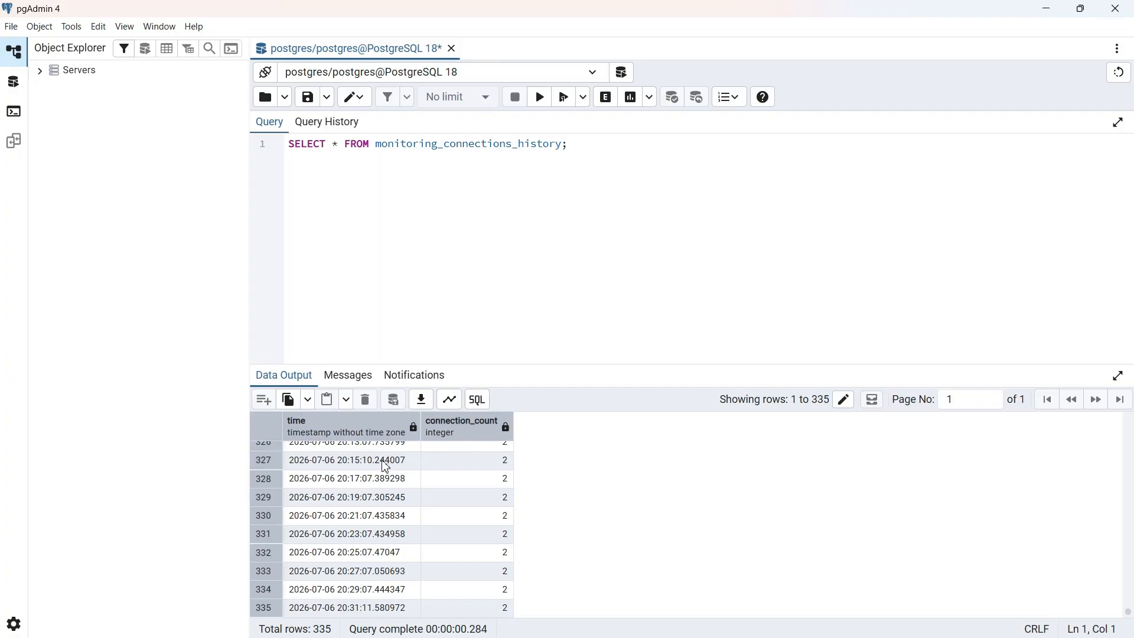
- In pgAdmin, compare the spacing between the latest timestamps in the monitoring_connections_history query results
{"action": "left_click", "coordinate": [387, 468]}
{"action": "left_click", "coordinate": [371, 482]}
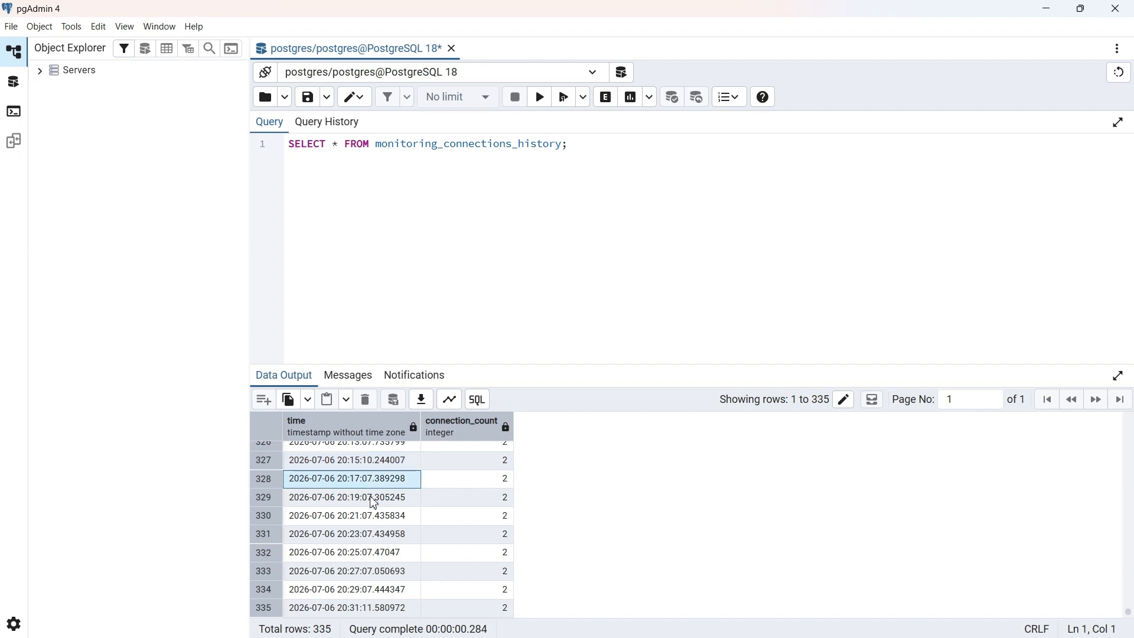
{"action": "left_click", "coordinate": [371, 497]}
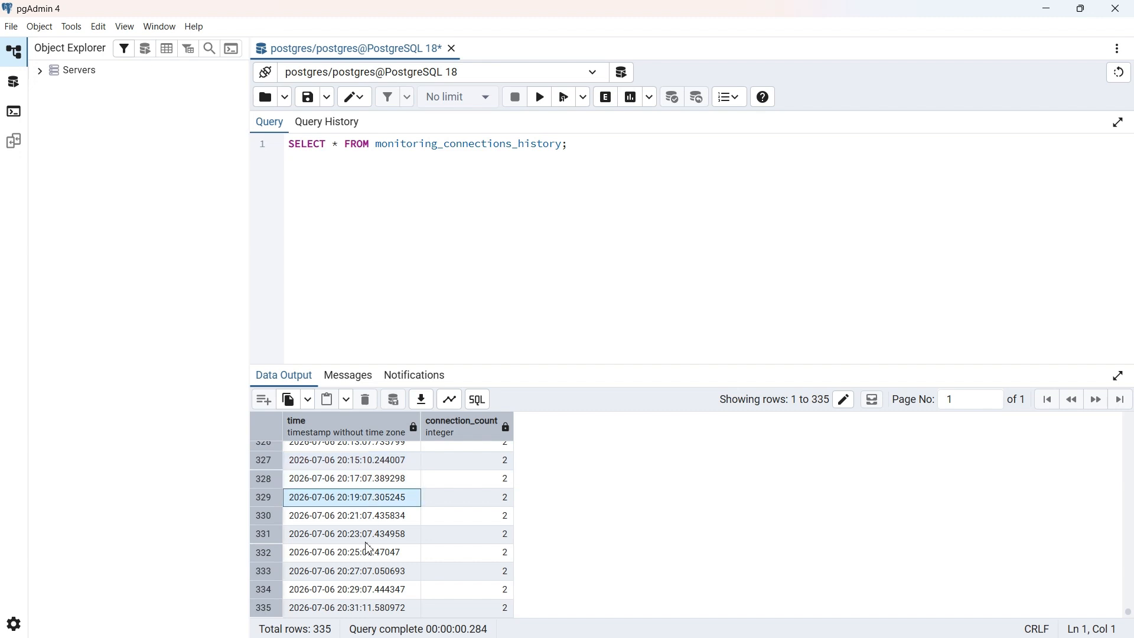
{"action": "left_click", "coordinate": [369, 608]}
{"action": "left_click", "coordinate": [367, 590]}
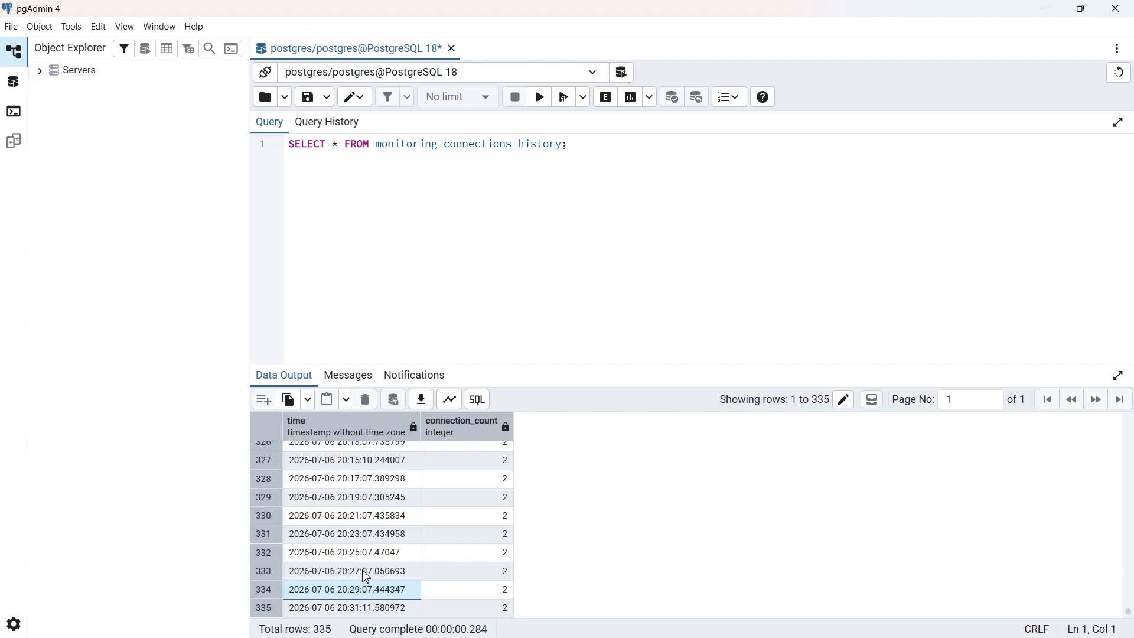
{"action": "left_click", "coordinate": [367, 572]}
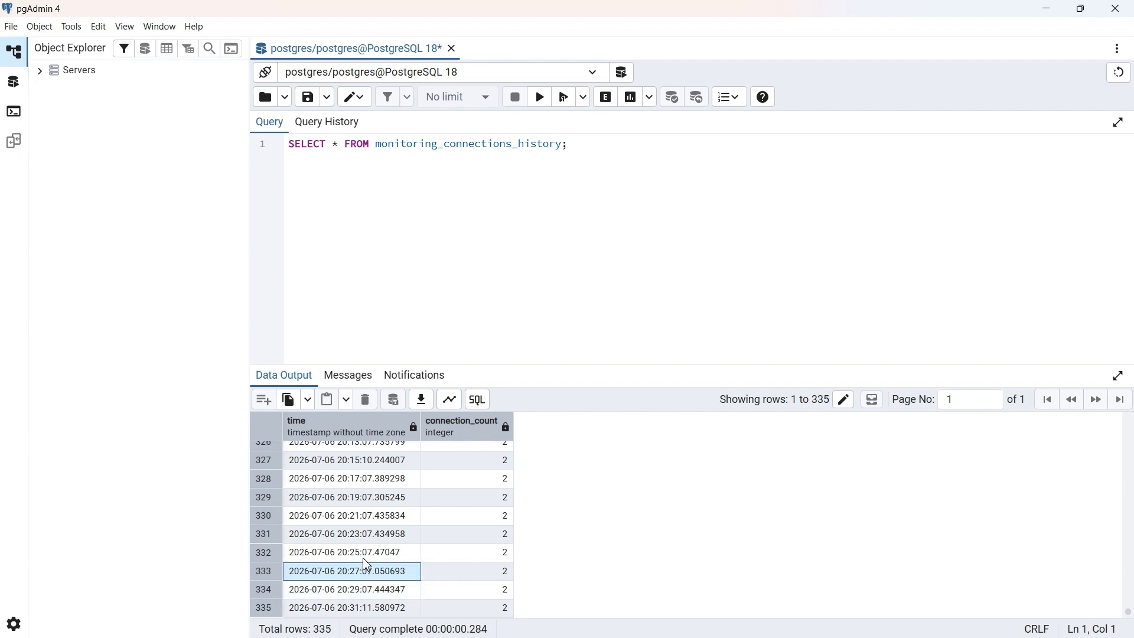
{"action": "left_click", "coordinate": [367, 593]}
{"action": "left_click", "coordinate": [367, 608]}
{"action": "left_click", "coordinate": [367, 592]}
{"action": "left_click", "coordinate": [368, 607]}
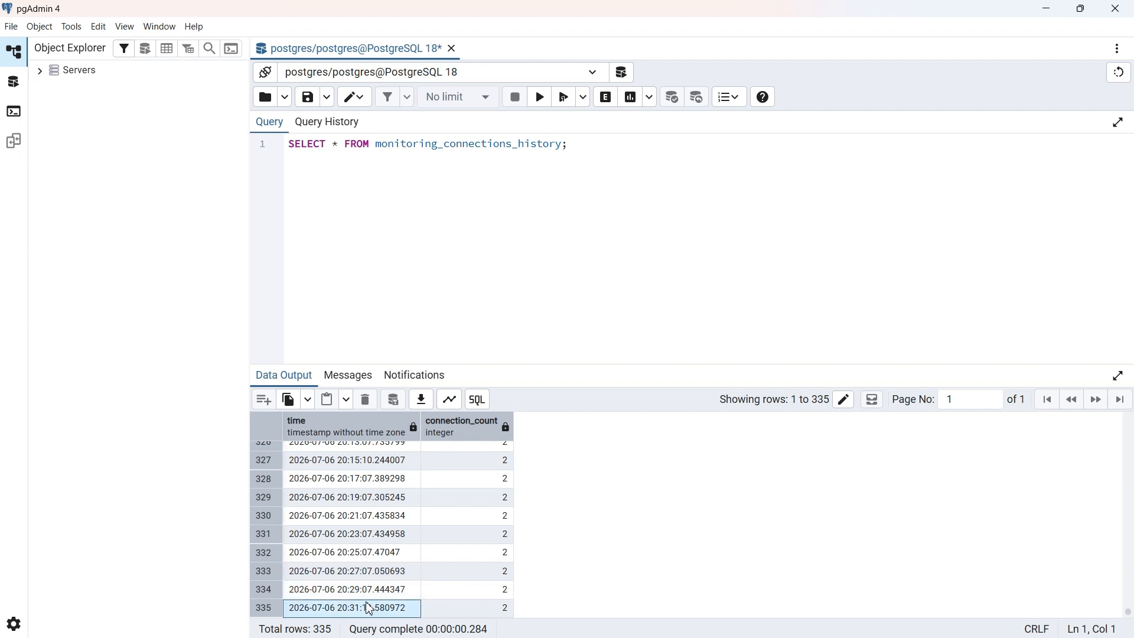
{"action": "left_click", "coordinate": [367, 590]}
{"action": "left_click", "coordinate": [368, 607]}
{"action": "left_click", "coordinate": [364, 595]}
{"action": "left_click", "coordinate": [366, 609]}
{"action": "left_click", "coordinate": [366, 591]}
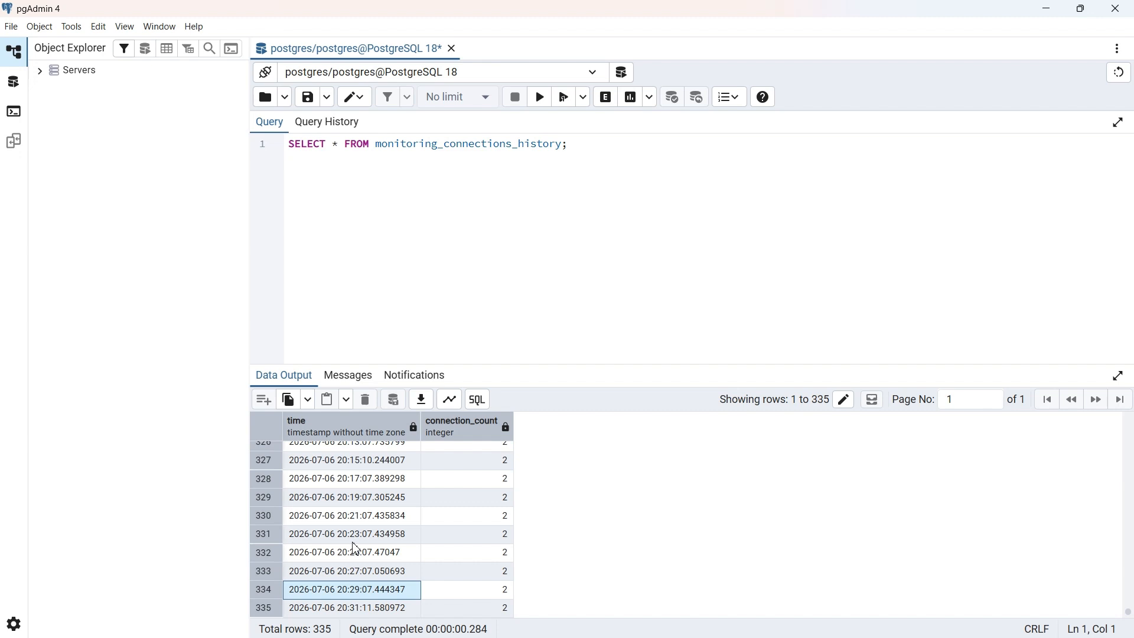
{"action": "left_click", "coordinate": [367, 609]}
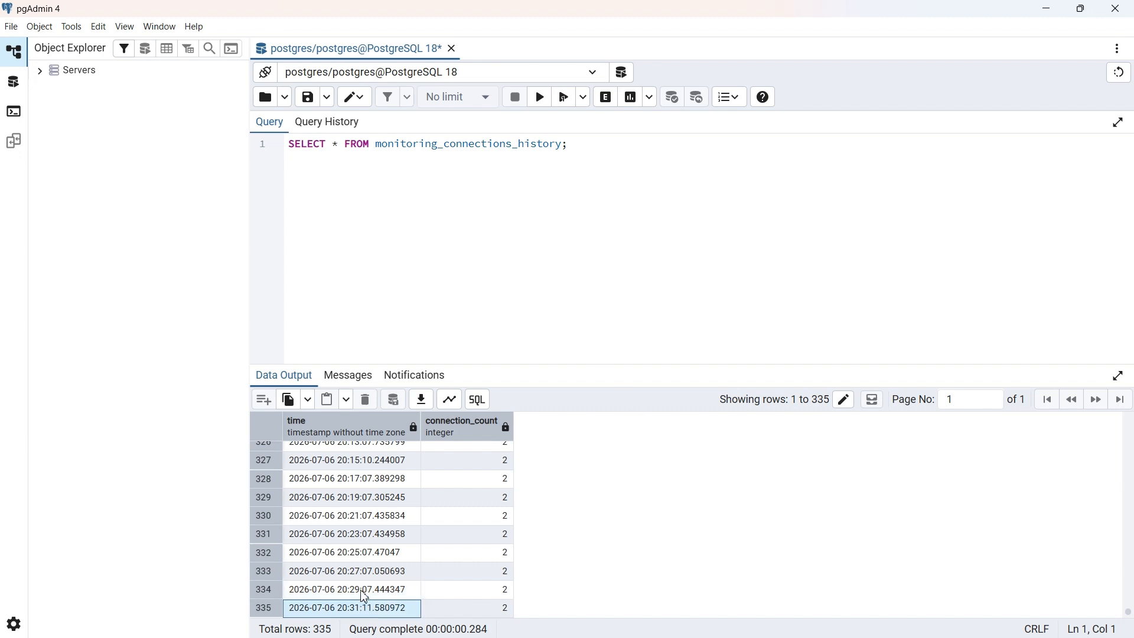
{"action": "left_click", "coordinate": [360, 591]}
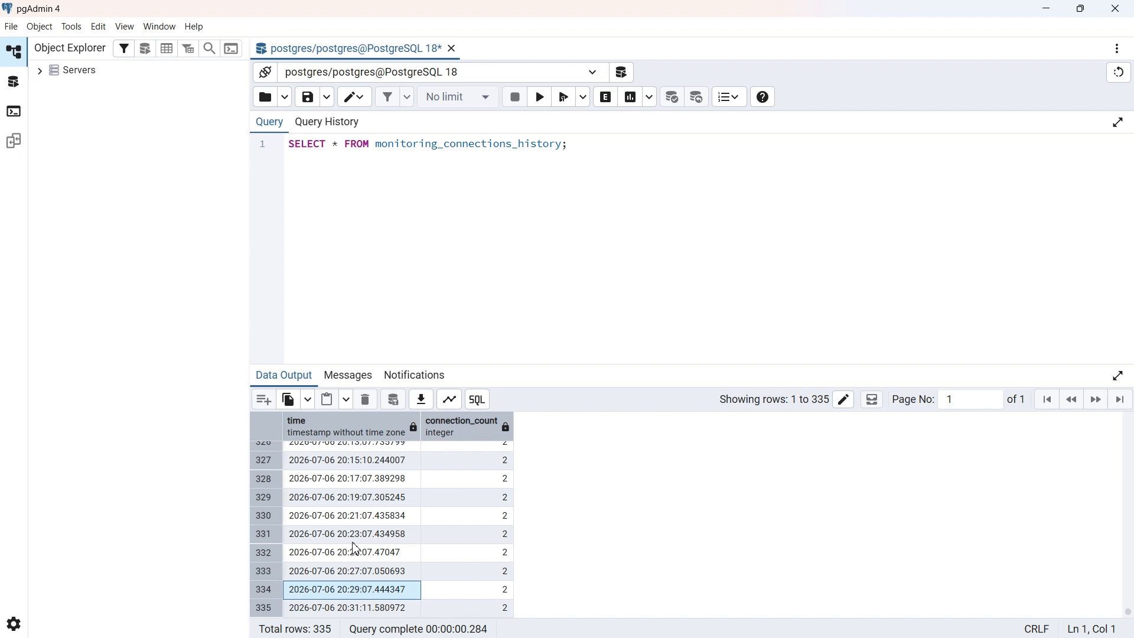
{"action": "left_click", "coordinate": [366, 609]}
{"action": "left_click", "coordinate": [363, 592]}
{"action": "left_click", "coordinate": [366, 608]}
{"action": "left_click", "coordinate": [362, 592]}
{"action": "left_click", "coordinate": [366, 608]}
{"action": "left_click", "coordinate": [365, 593]}
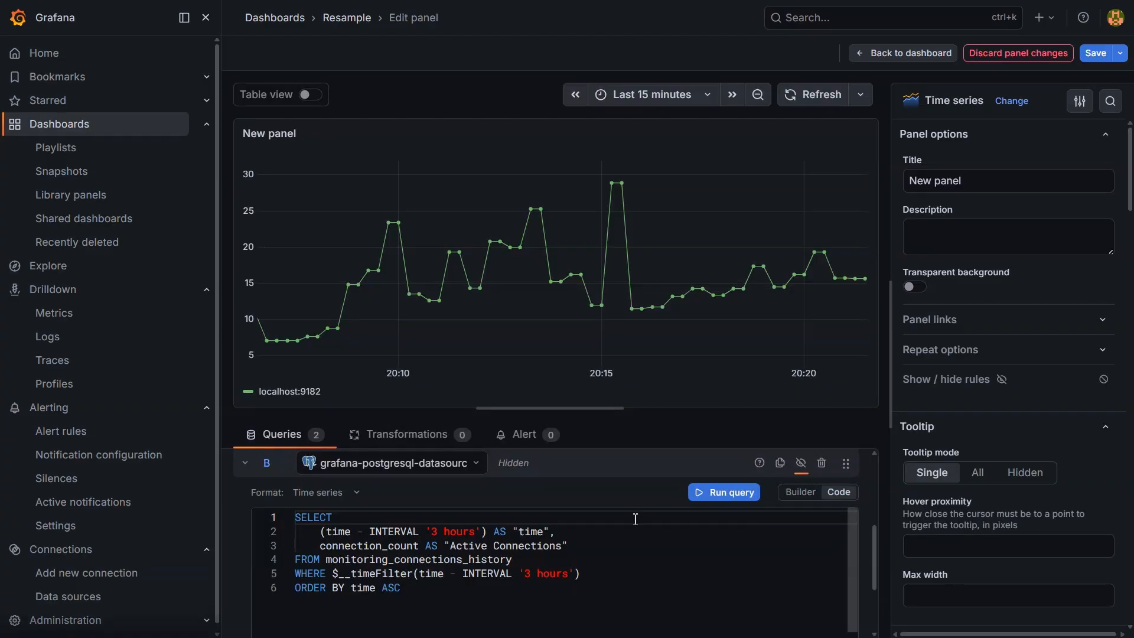
- Back in Grafana, show the response of PostgreSQL query B and add a Resample expression to the panel
{"action": "left_click", "coordinate": [802, 463]}
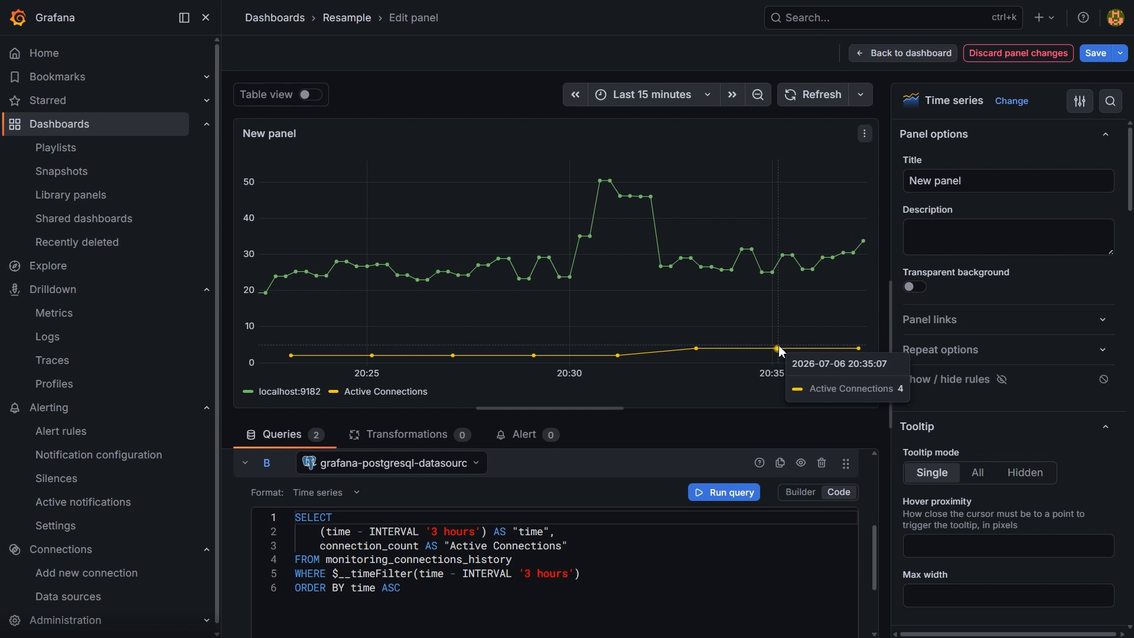
{"action": "scroll", "coordinate": [700, 550], "scroll_direction": "down", "scroll_amount": 5}
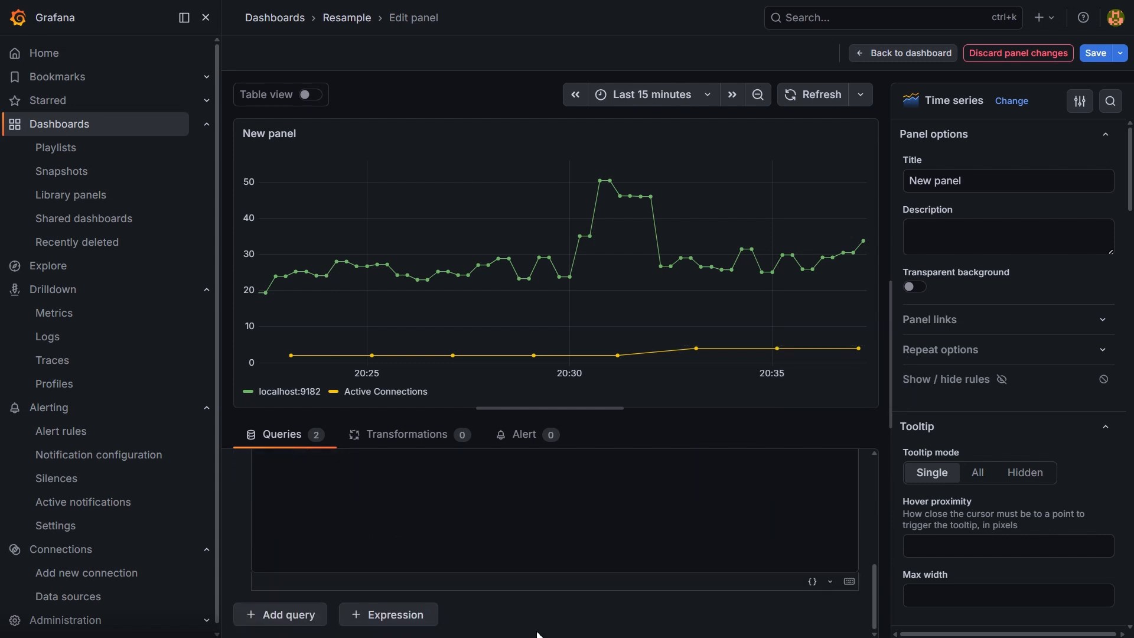
{"action": "left_click", "coordinate": [413, 615]}
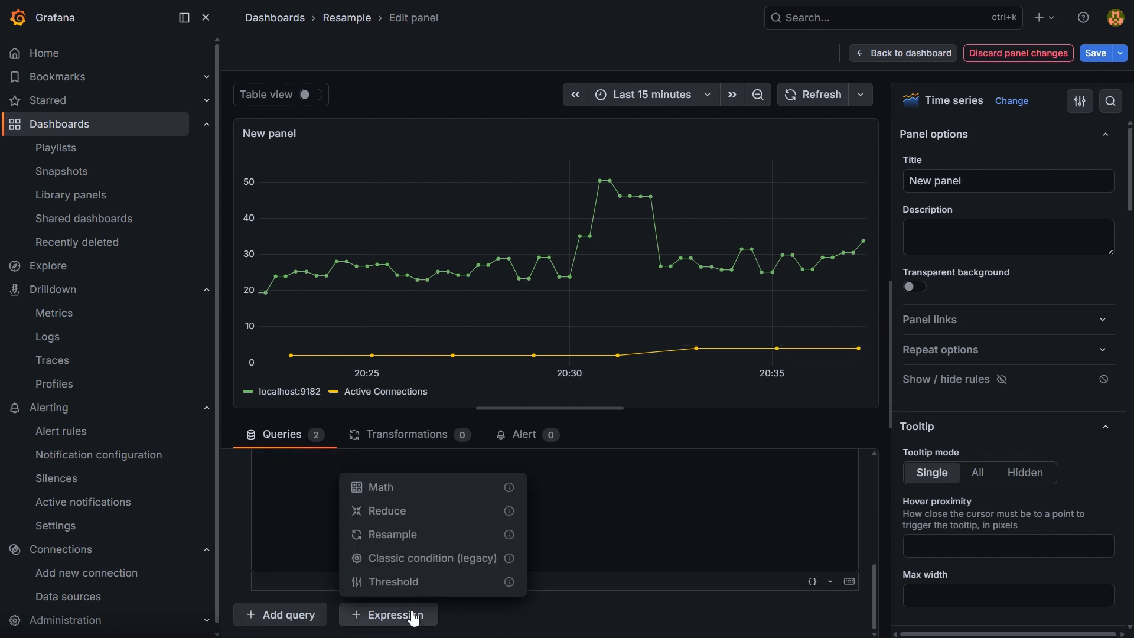
{"action": "left_click", "coordinate": [427, 538]}
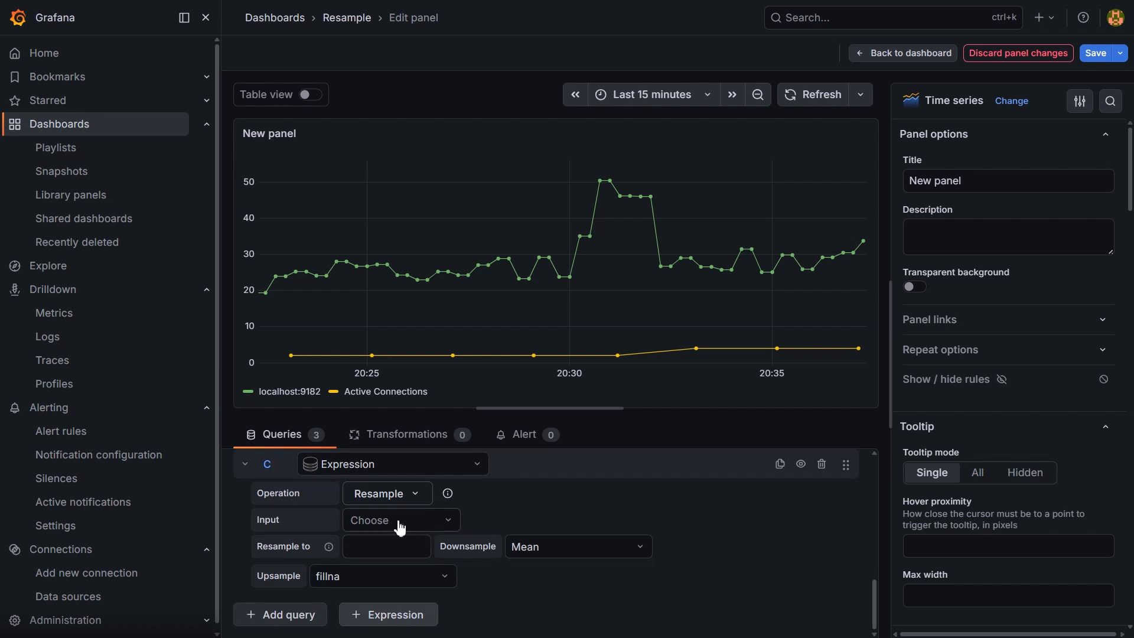
- Configure the Resample expression with input B, a 15s resample interval and pad upsampling, and refresh the panel
{"action": "left_click", "coordinate": [400, 527]}
{"action": "left_click", "coordinate": [368, 584]}
{"action": "left_click", "coordinate": [377, 550]}
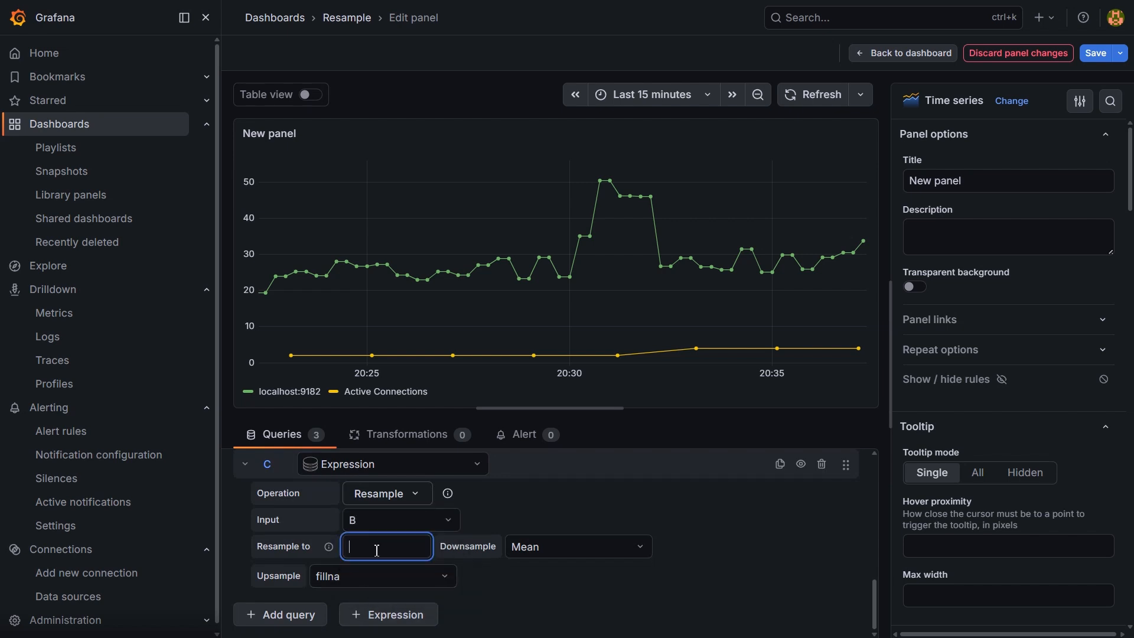
{"action": "type", "text": "15s"}
{"action": "left_click", "coordinate": [604, 526]}
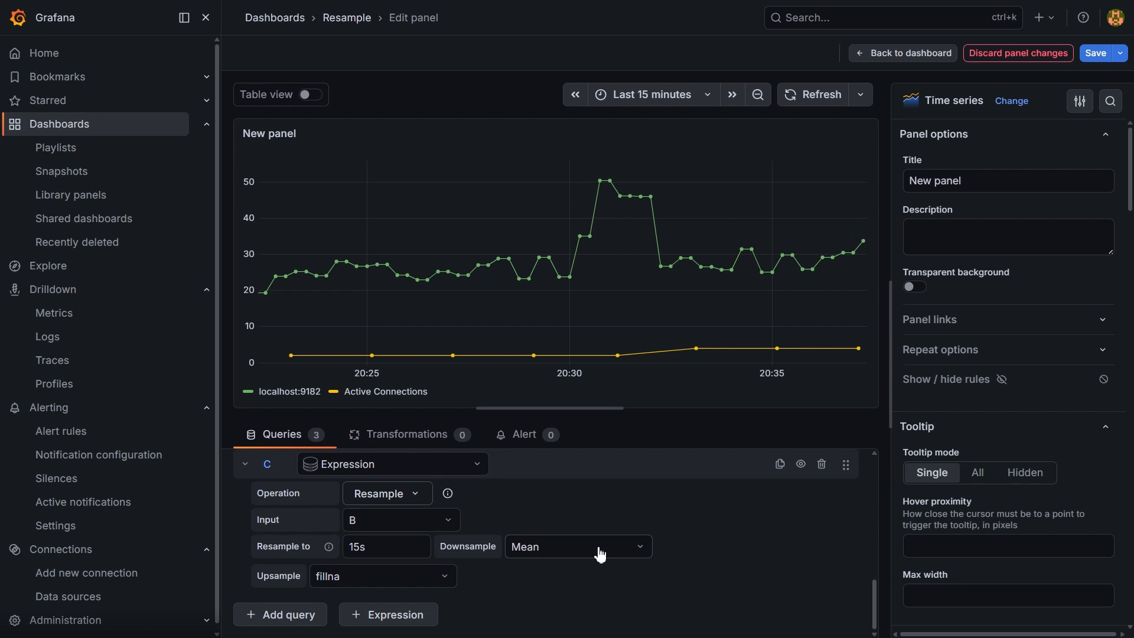
{"action": "left_click", "coordinate": [393, 579]}
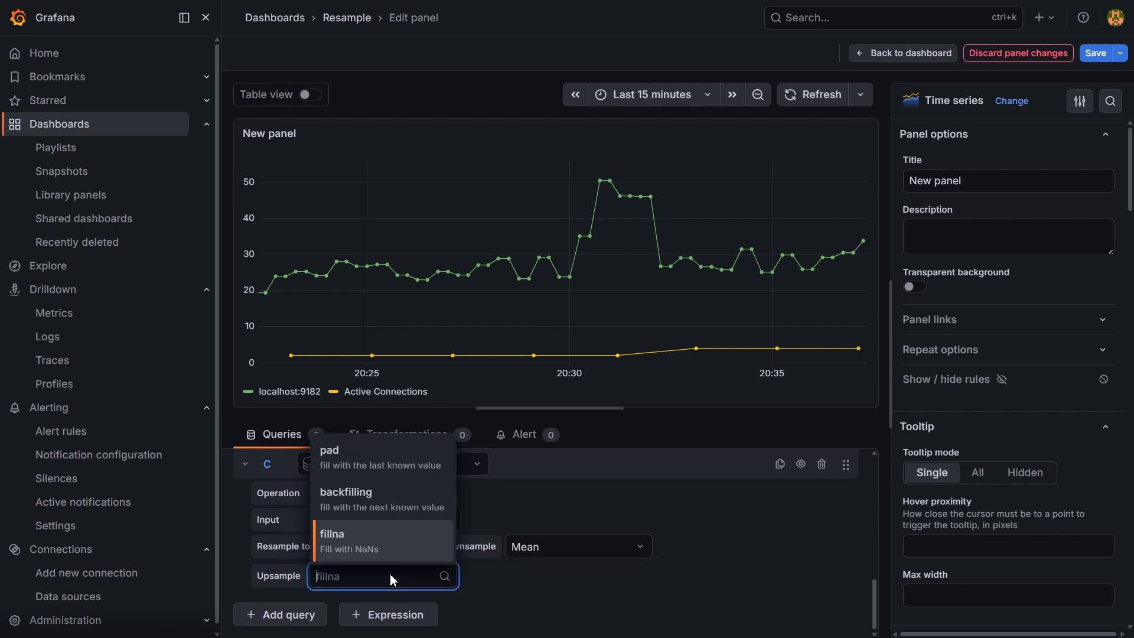
{"action": "left_click", "coordinate": [390, 465]}
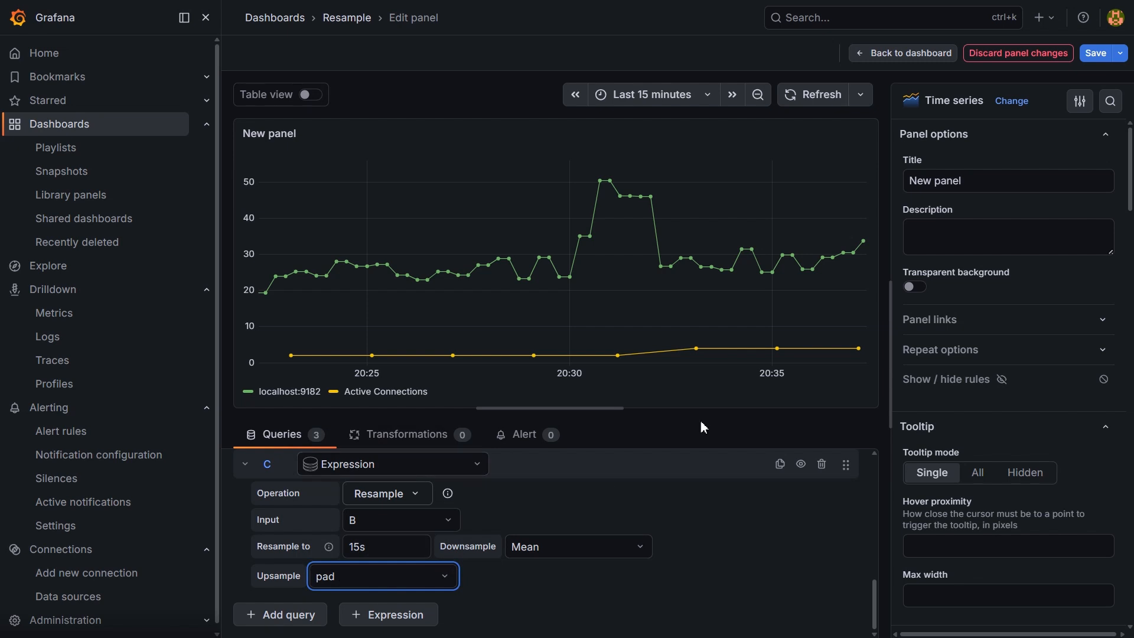
{"action": "left_click", "coordinate": [822, 95]}
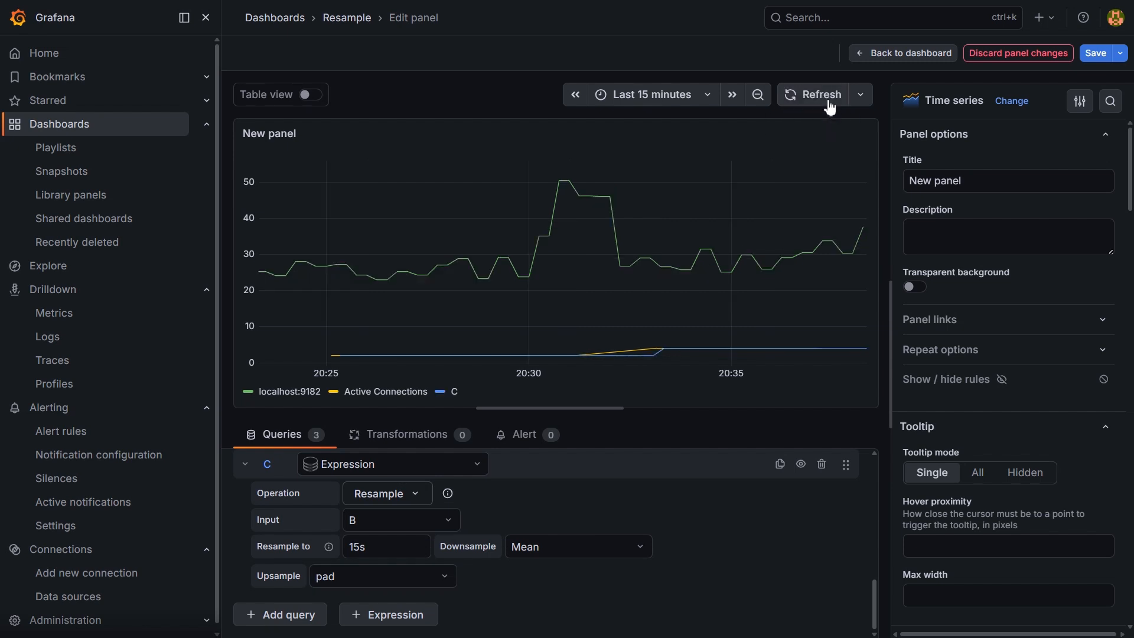
- Hide the response of PostgreSQL query B and set the panel's time range to Last 5 minutes
{"action": "scroll", "coordinate": [689, 500], "scroll_direction": "up", "scroll_amount": 3}
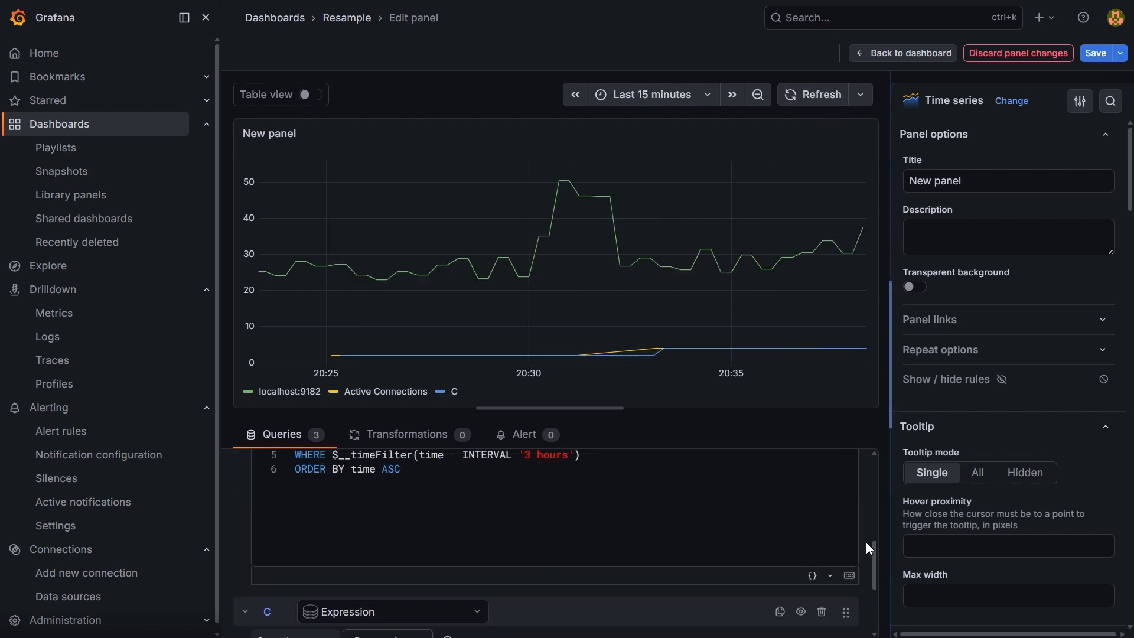
{"action": "scroll", "coordinate": [866, 542], "scroll_direction": "up", "scroll_amount": 3}
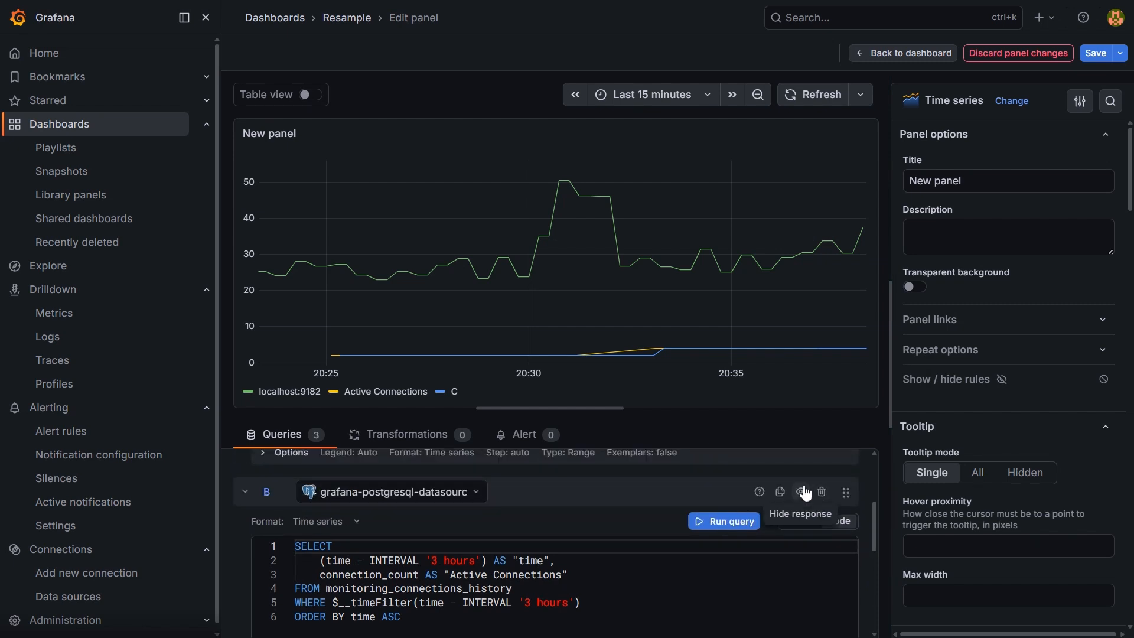
{"action": "left_click", "coordinate": [803, 492]}
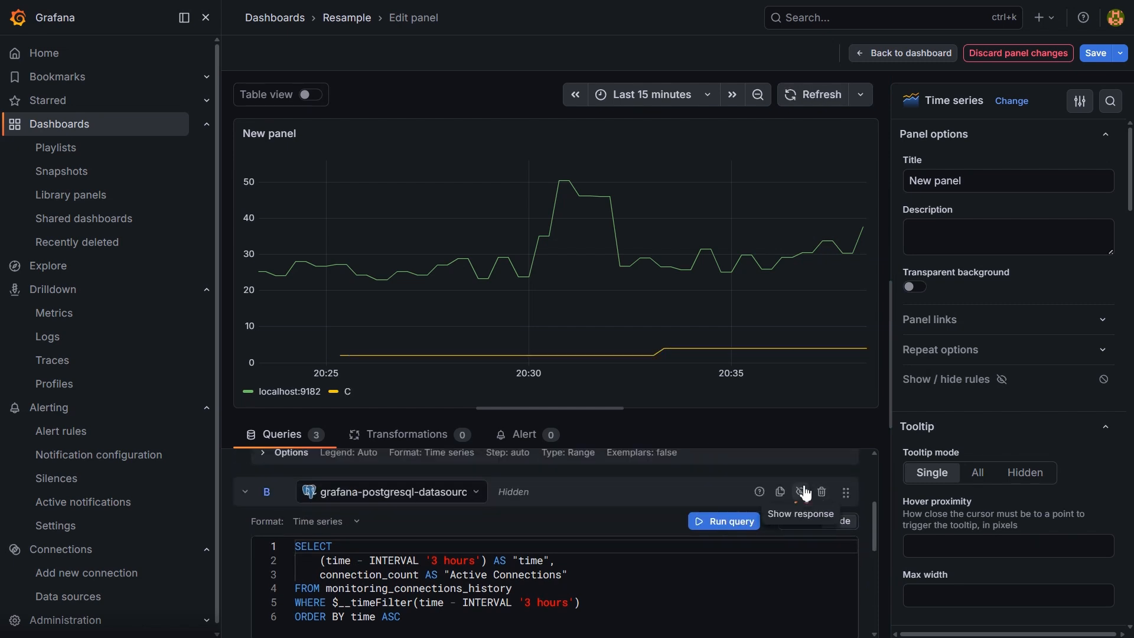
{"action": "left_click", "coordinate": [706, 96]}
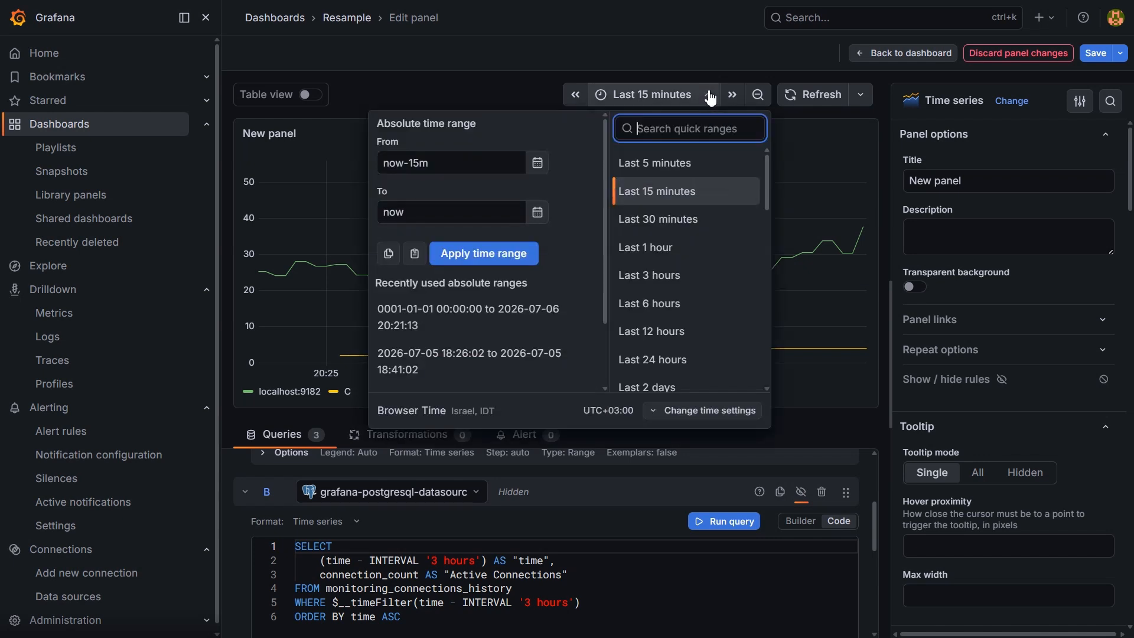
{"action": "left_click", "coordinate": [683, 166]}
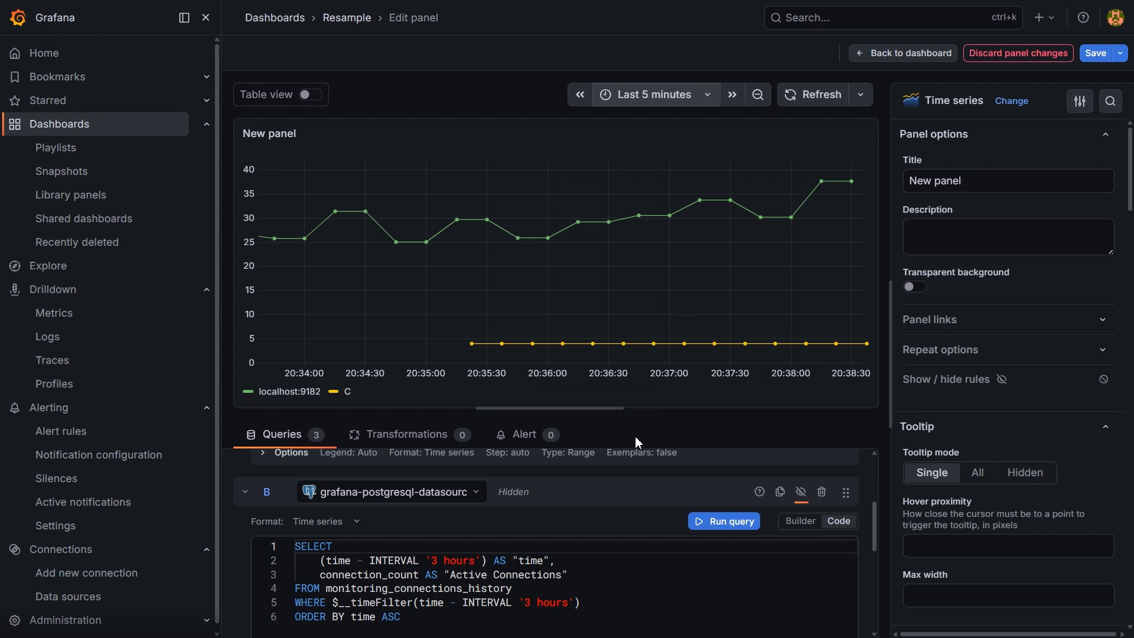
- Add a Math expression that sums the Prometheus query and the resampled series as $A+$C
{"action": "scroll", "coordinate": [765, 590], "scroll_direction": "down", "scroll_amount": 5}
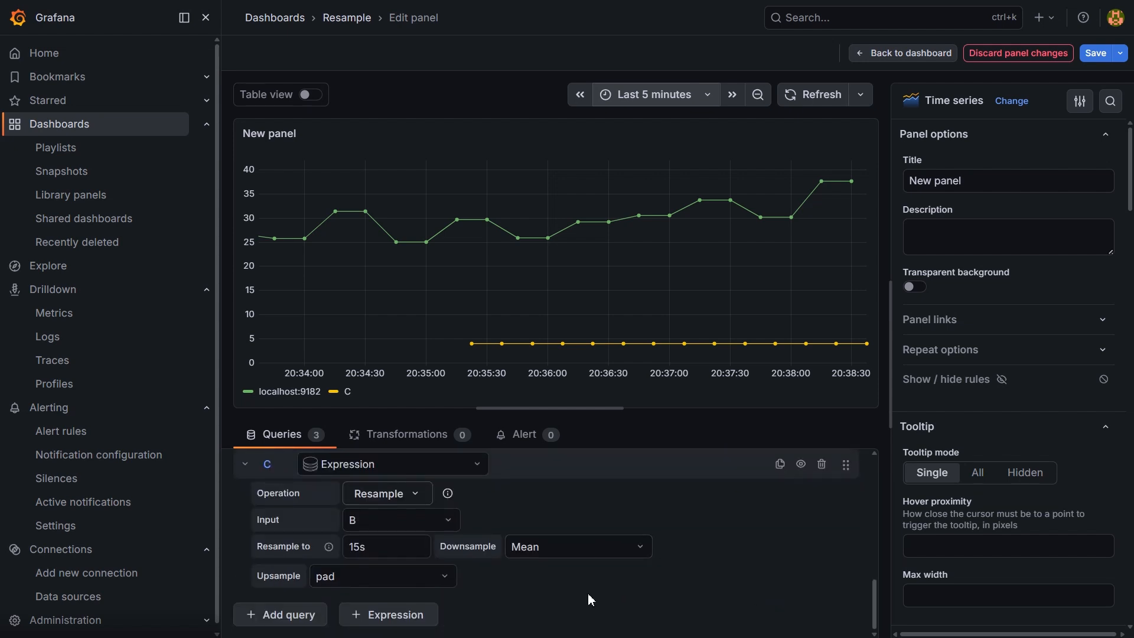
{"action": "left_click", "coordinate": [406, 619]}
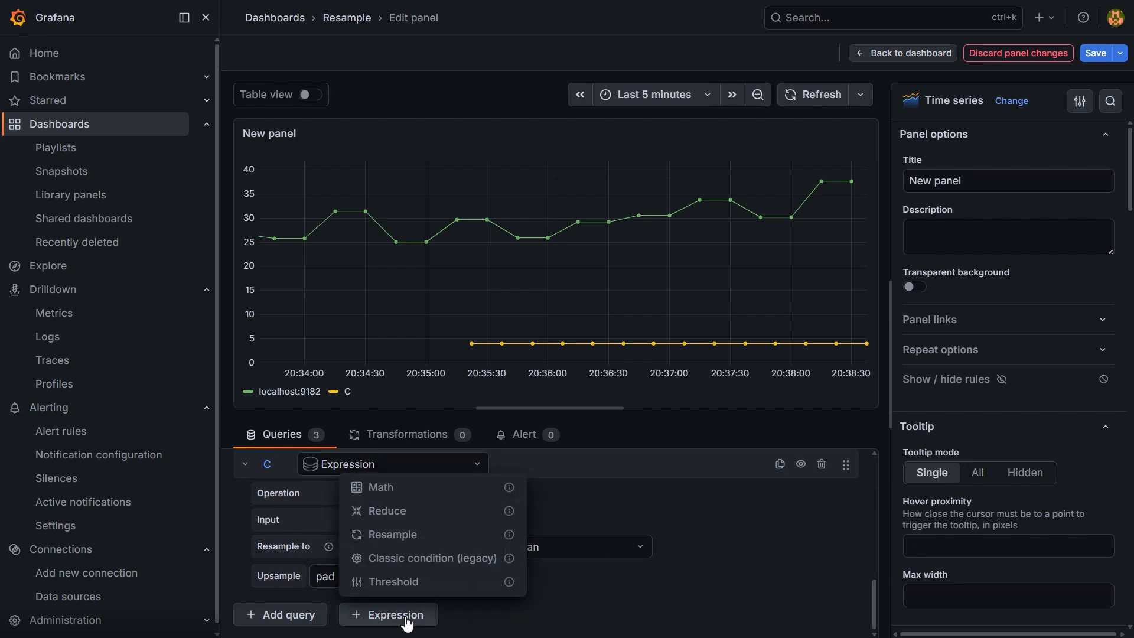
{"action": "left_click", "coordinate": [409, 495]}
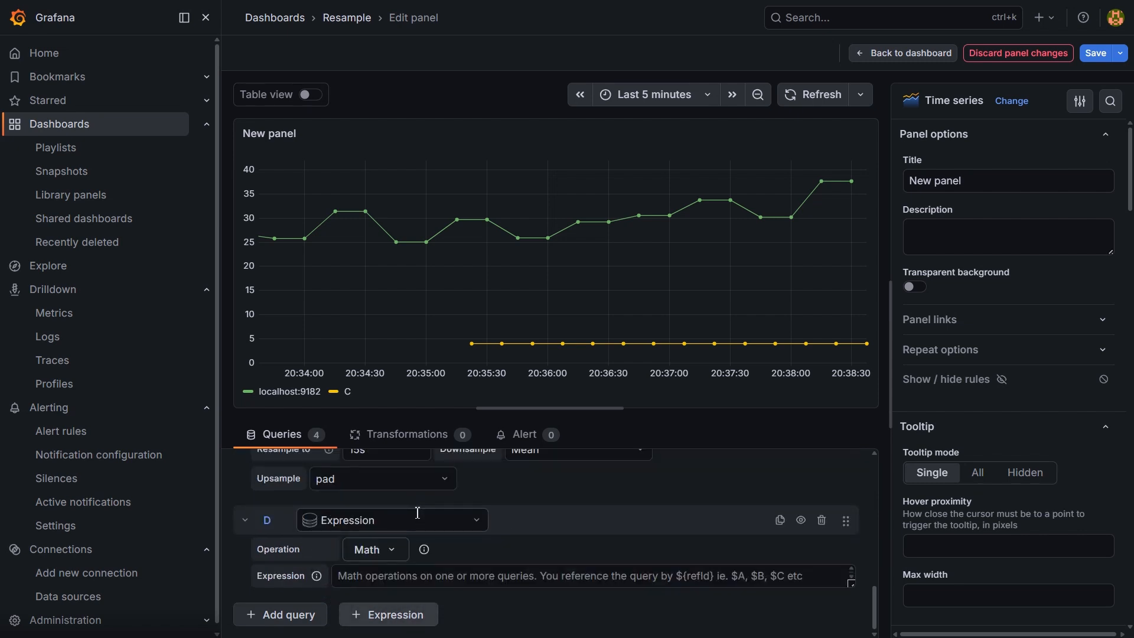
{"action": "left_click", "coordinate": [429, 578]}
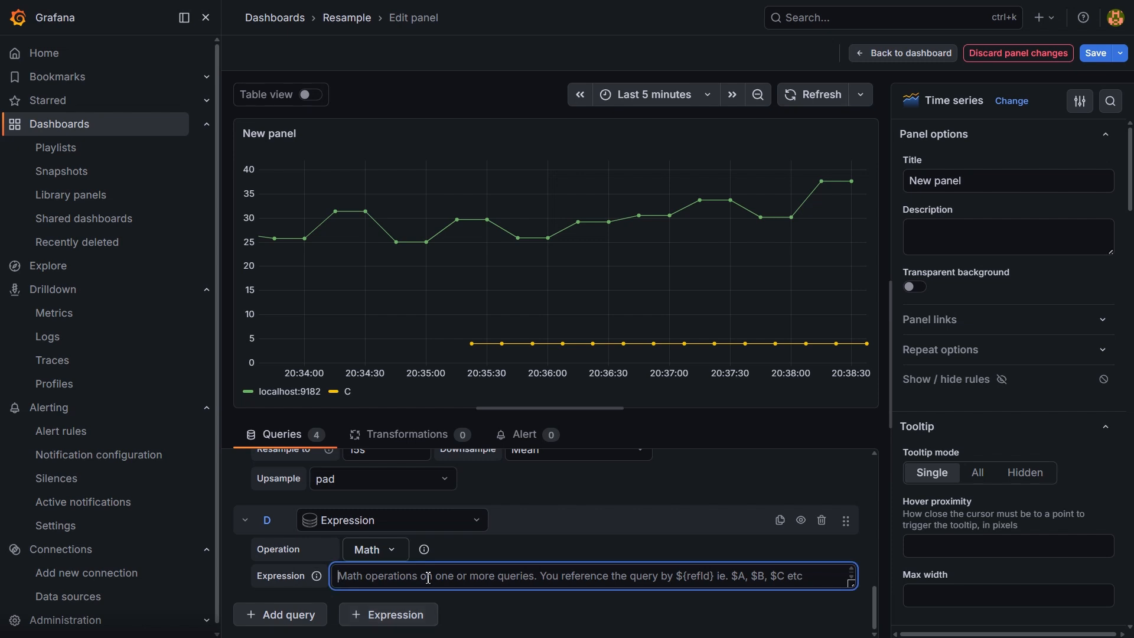
{"action": "type", "text": "$"}
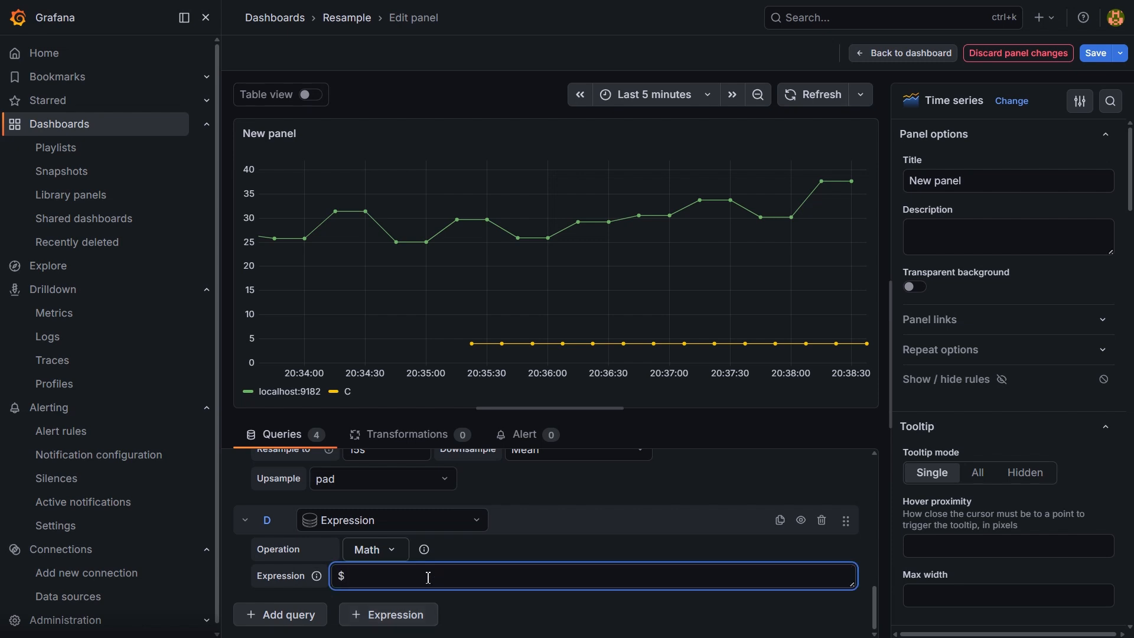
{"action": "type", "text": "a"}
{"action": "key", "text": "BackSpace"}
{"action": "key", "text": "Caps_Lock"}
{"action": "type", "text": "A"}
{"action": "key", "text": "Caps_Lock"}
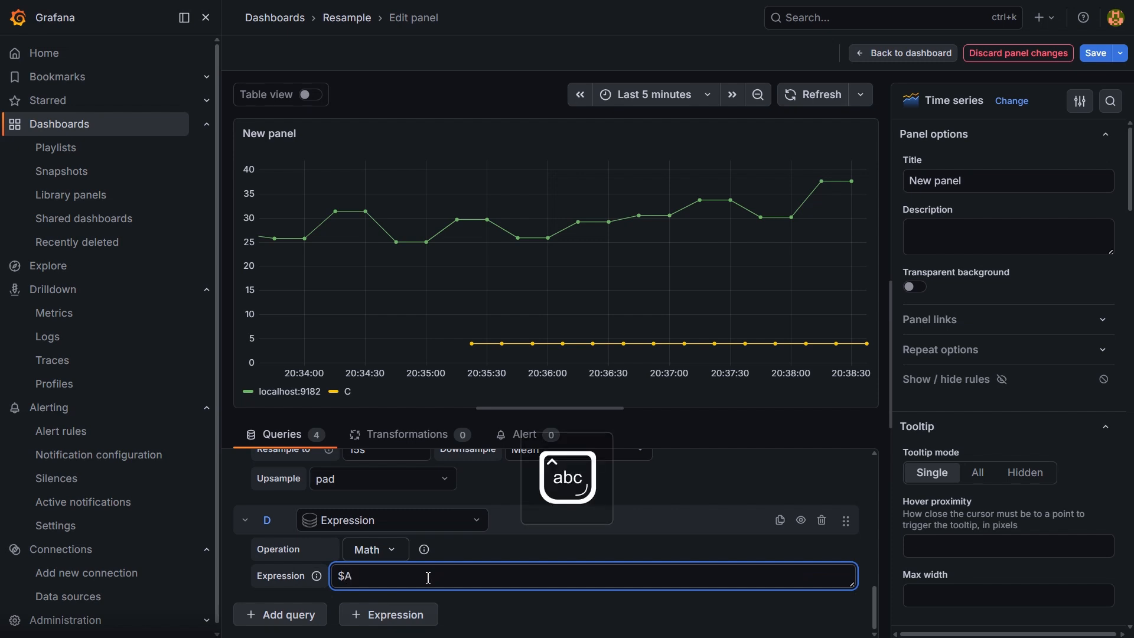
{"action": "type", "text": "+$C"}
{"action": "left_click", "coordinate": [885, 348]}
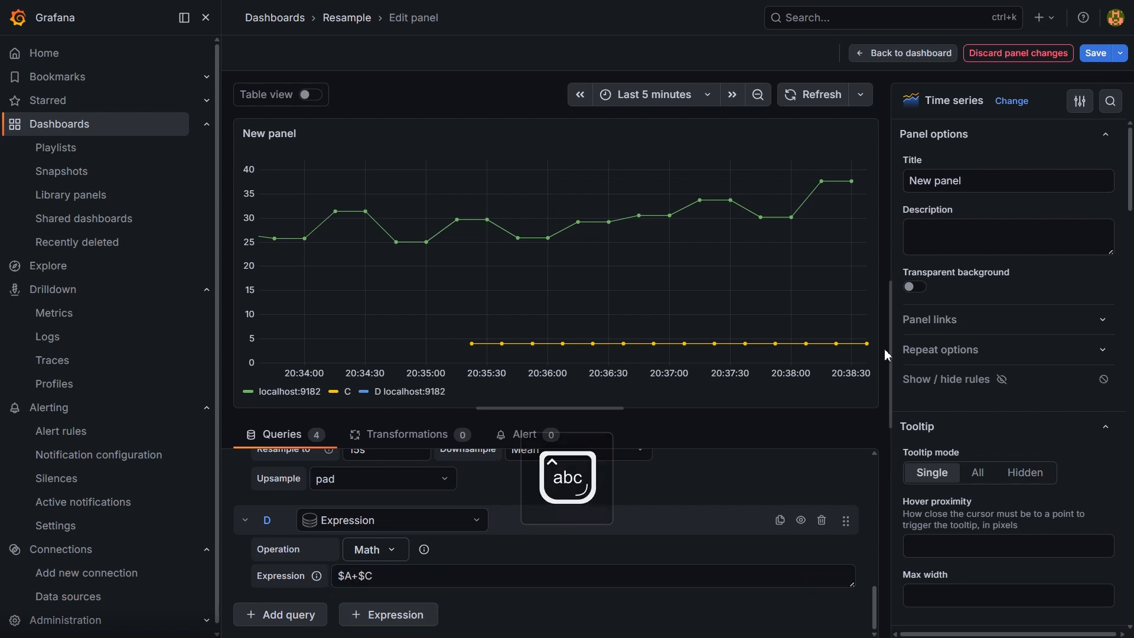
- Refresh the panel and apply a minute-aligned time range from now-5m/m to now/m
{"action": "left_click", "coordinate": [833, 98]}
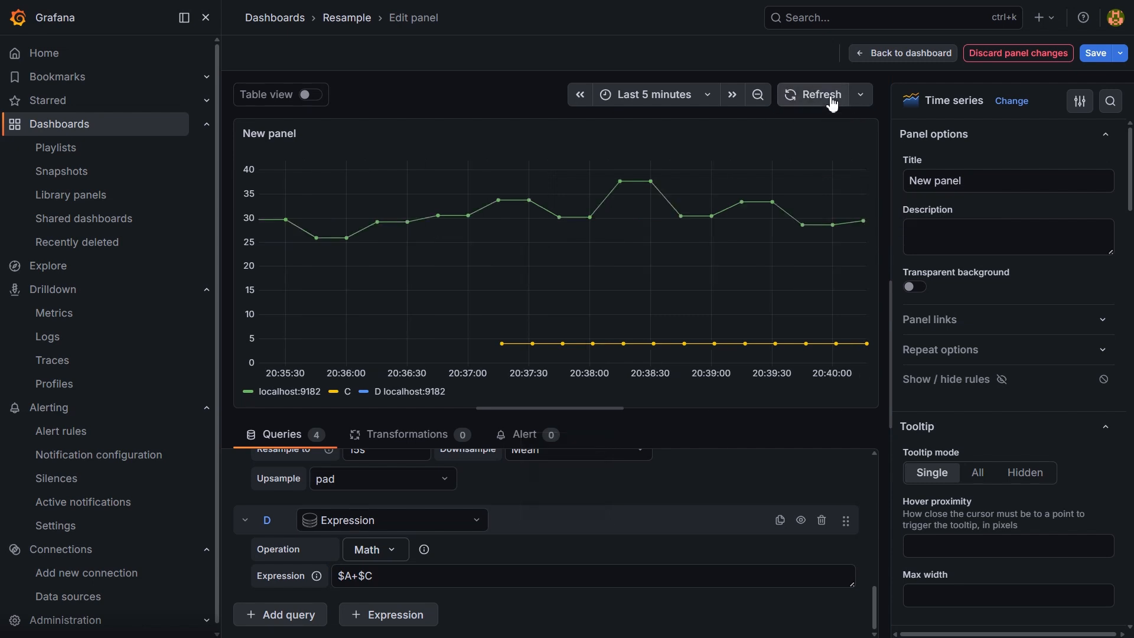
{"action": "left_click", "coordinate": [832, 100]}
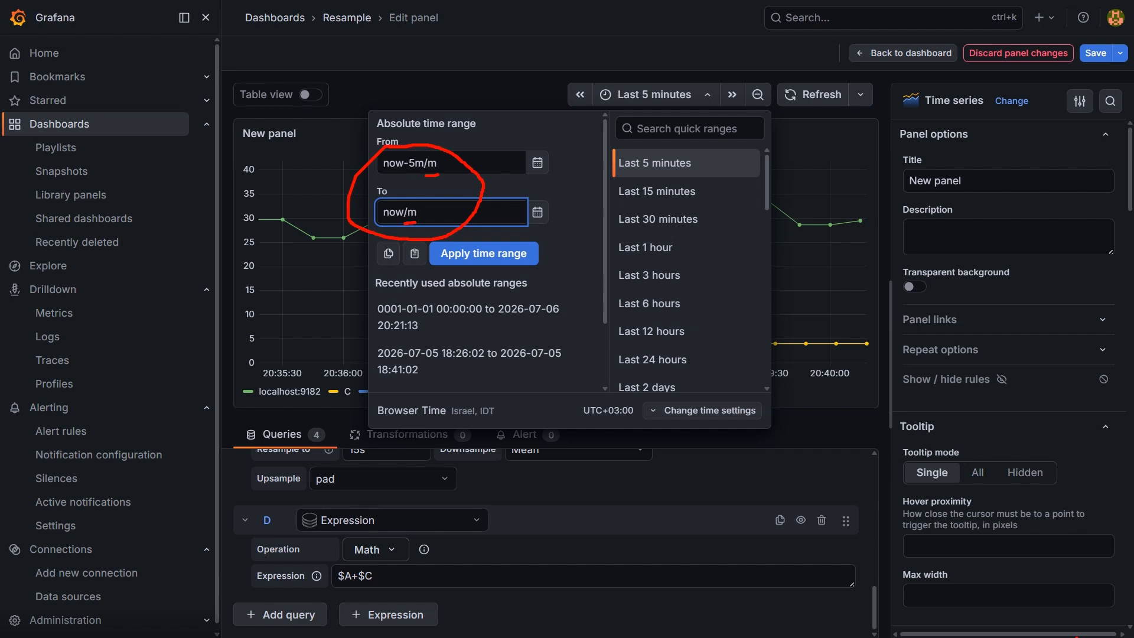
{"action": "left_click", "coordinate": [507, 255]}
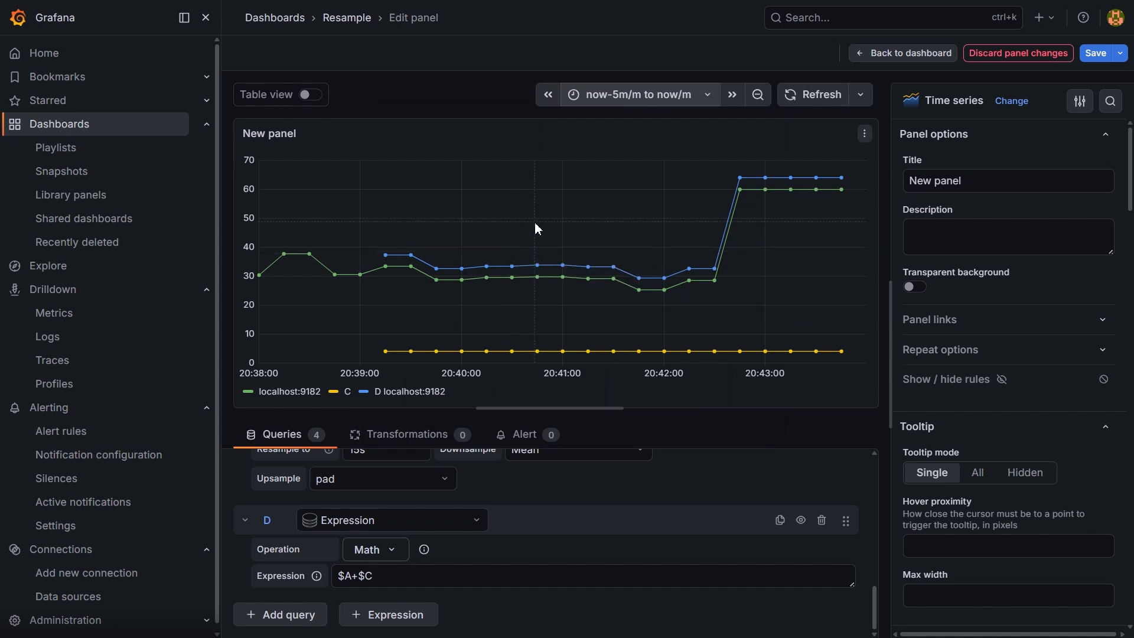
{"action": "mouse_move", "coordinate": [544, 262]}
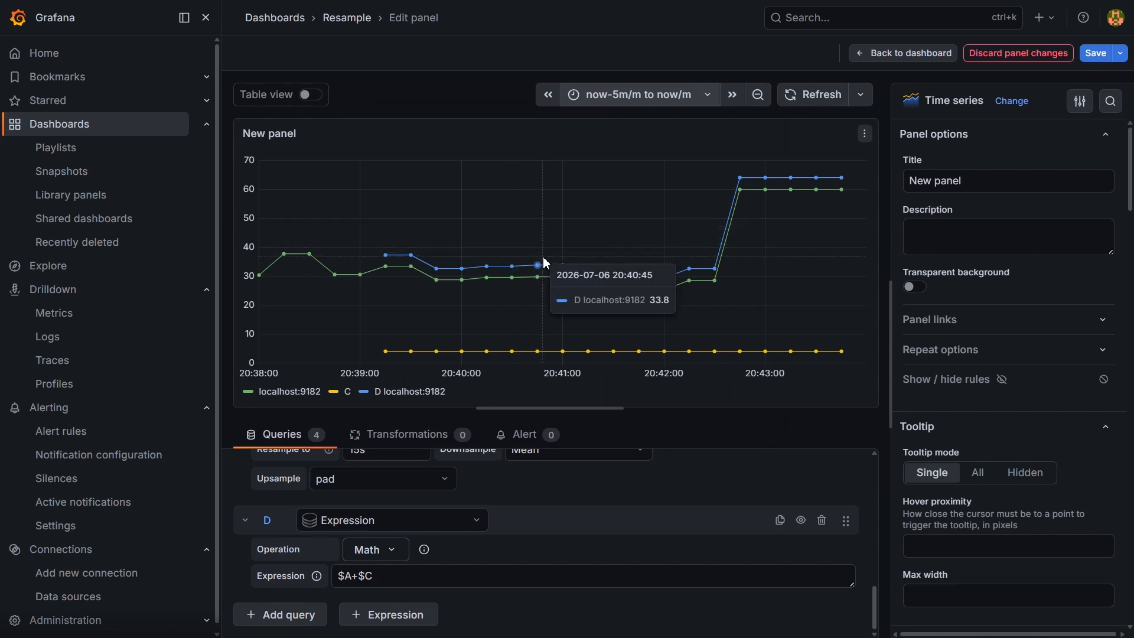